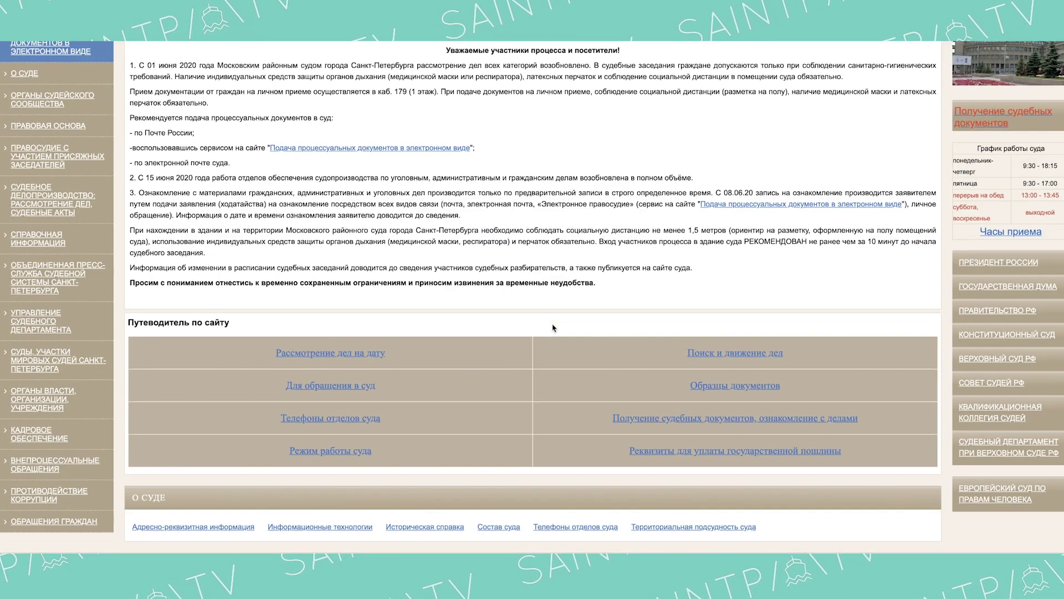
# Start a new appeal on the ГАС «Правосудие» portal and choose Исковое заявление under Гражданское судопроизводство.
pyautogui.scroll(4, 104, 448)
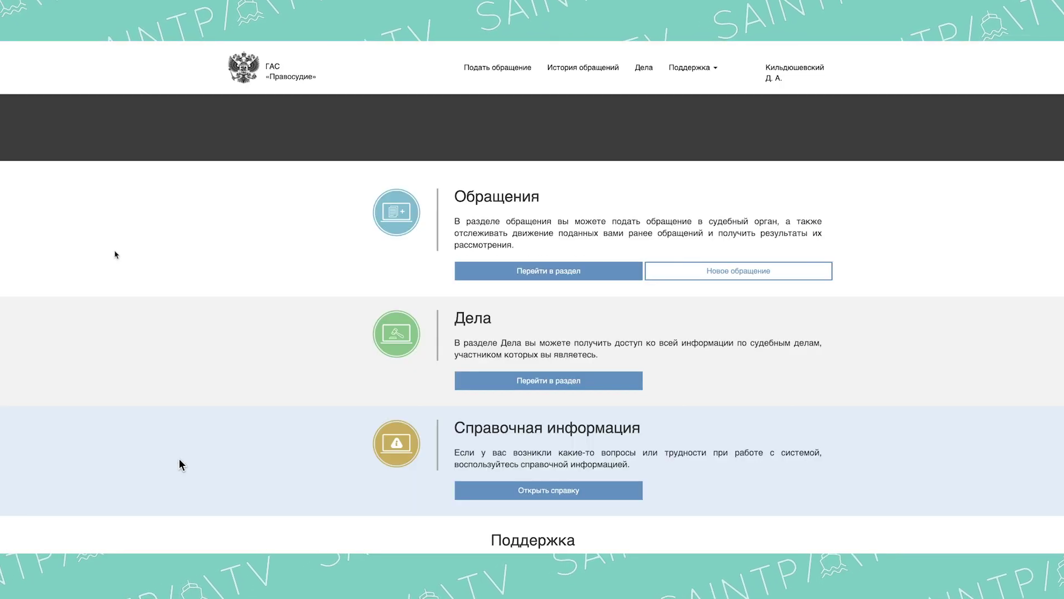
pyautogui.click(658, 273)
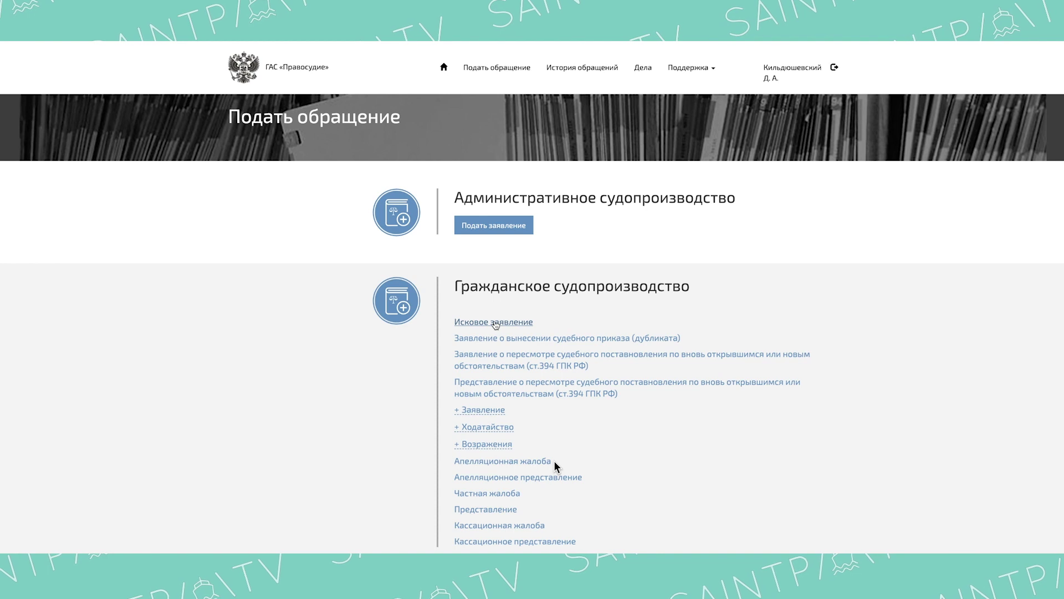
pyautogui.click(495, 323)
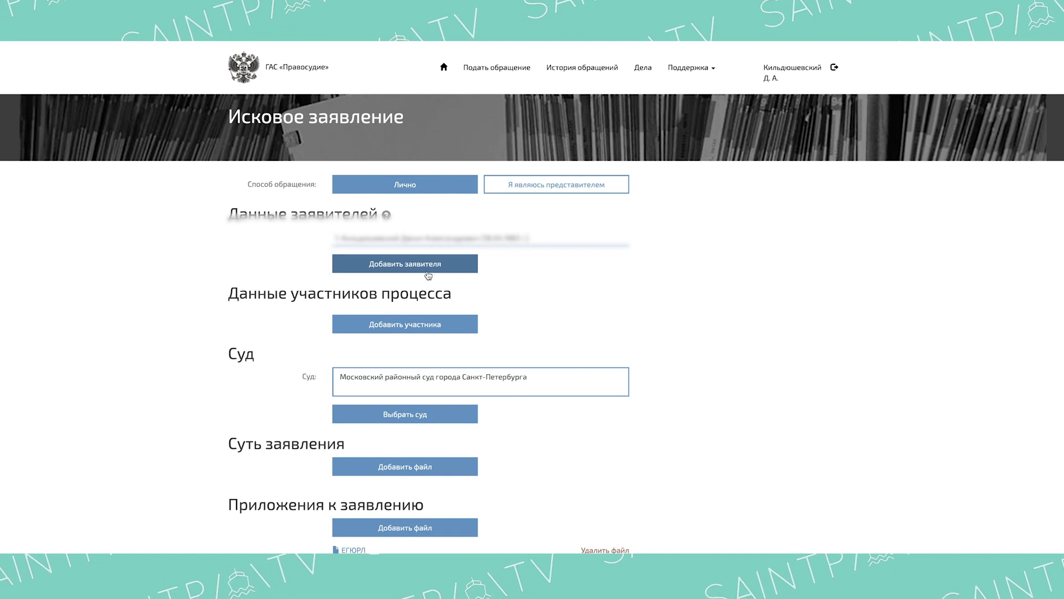
# Look through the sections of the claim form and the fields of the applicant data form, including the applicant's sex.
pyautogui.scroll(-1, 598, 276)
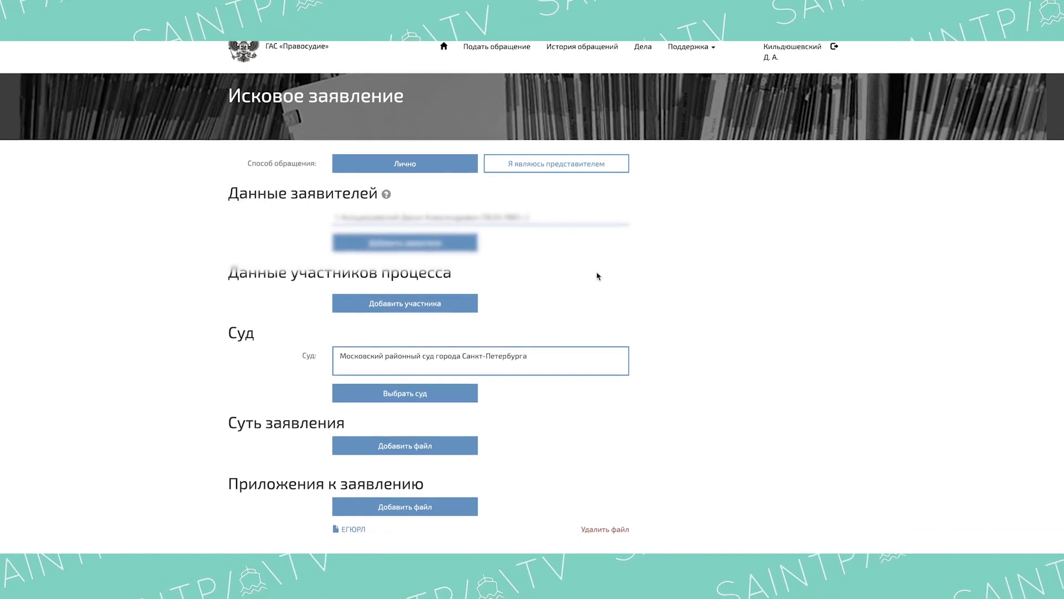
pyautogui.scroll(1, 598, 276)
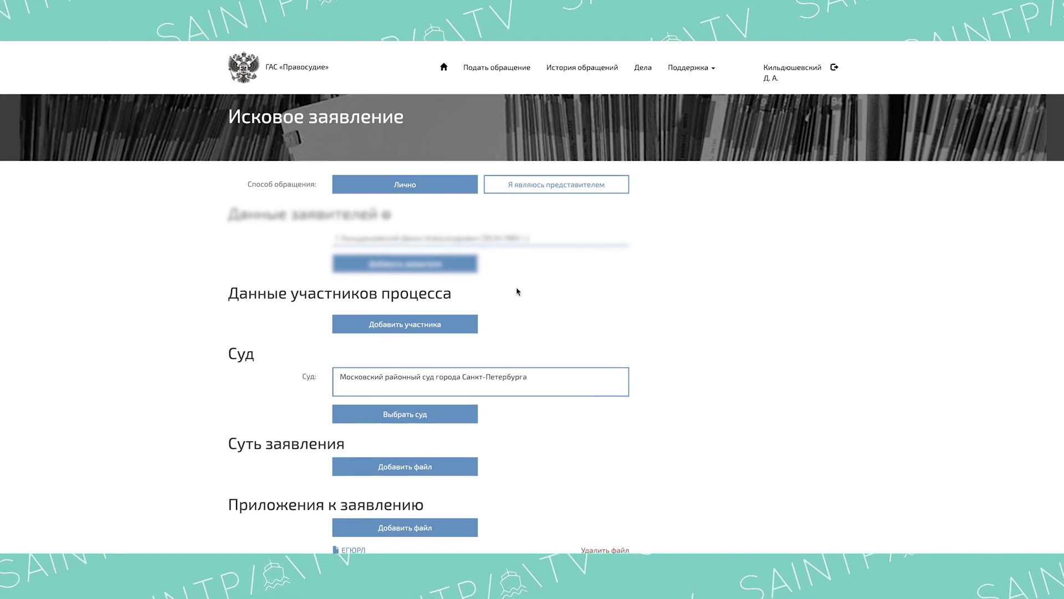
pyautogui.scroll(-1, 571, 288)
pyautogui.scroll(-1, 571, 288)
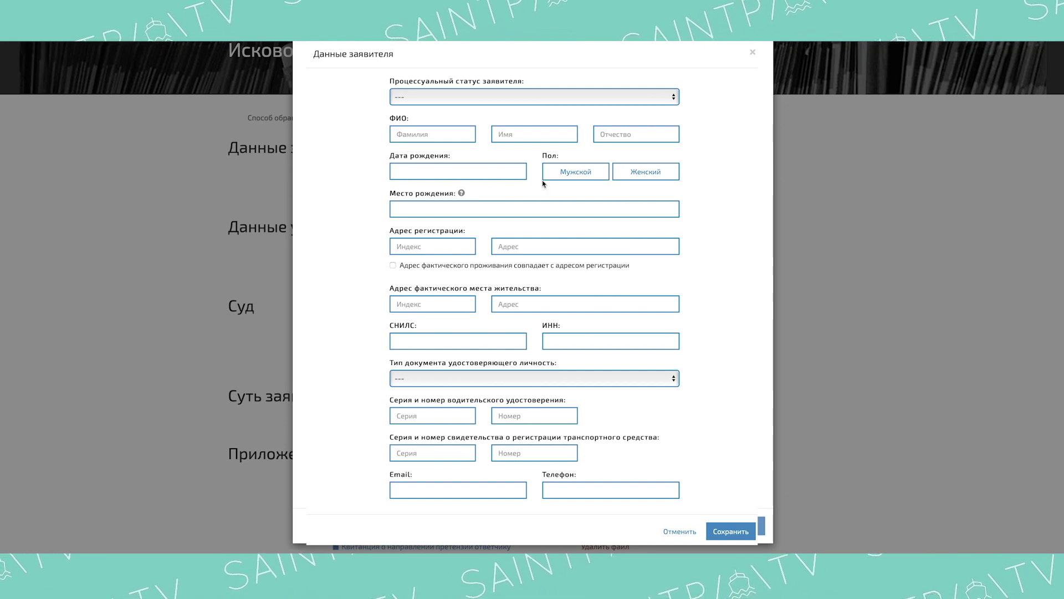
pyautogui.click(561, 173)
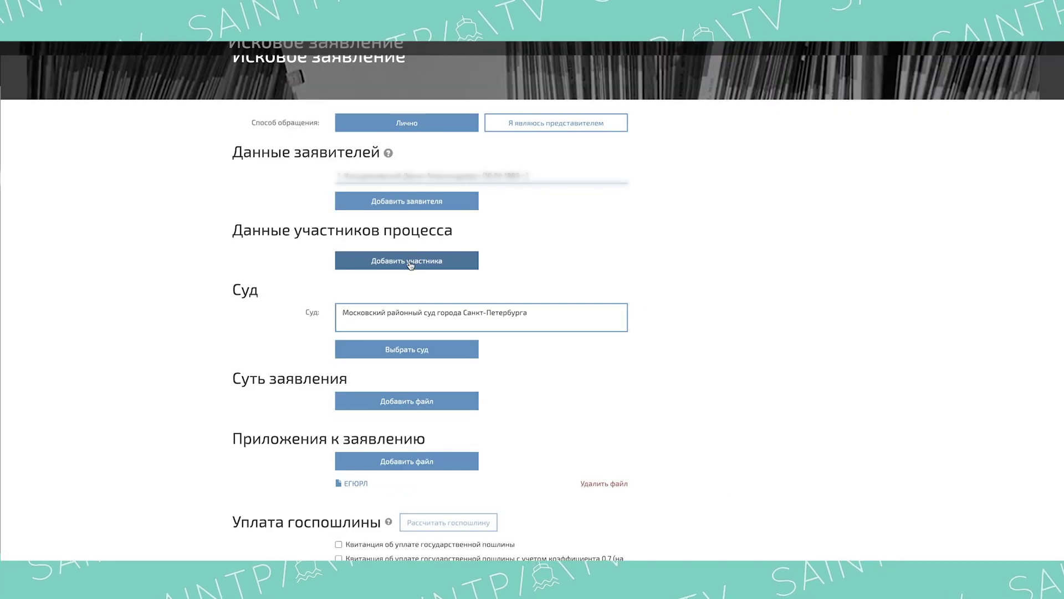
# Start a process participant entry of category Юридическое лицо and search Google for "реквизиты Петрострой".
pyautogui.click(410, 262)
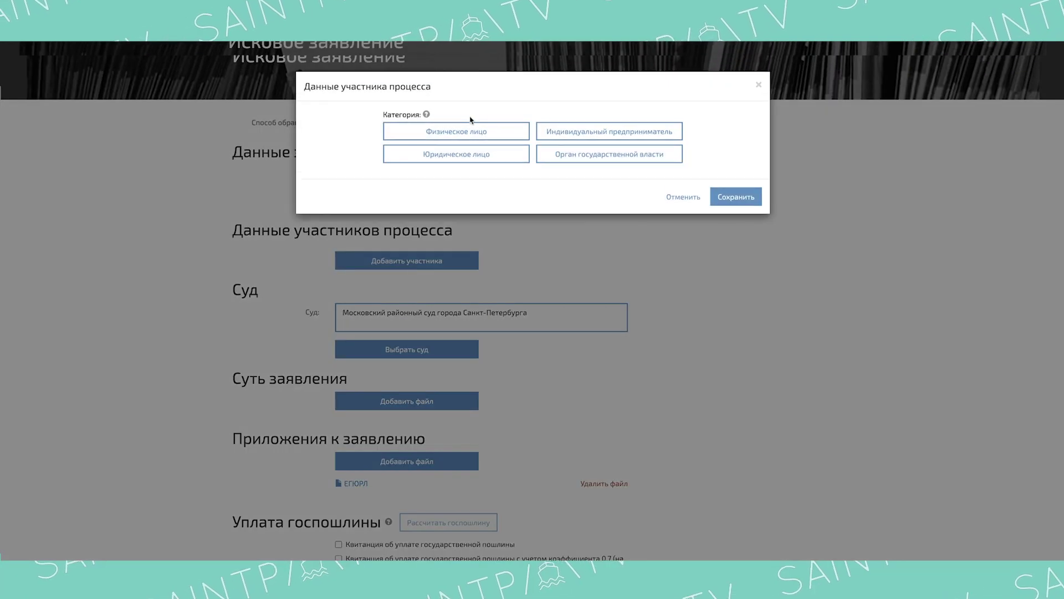
pyautogui.click(460, 158)
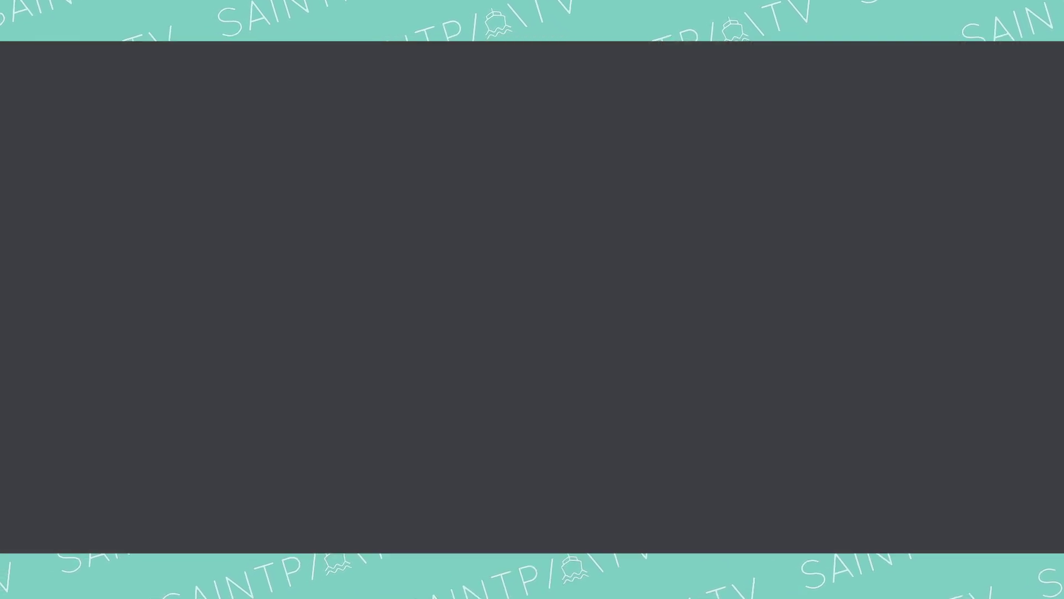
pyautogui.write('реквизиты')
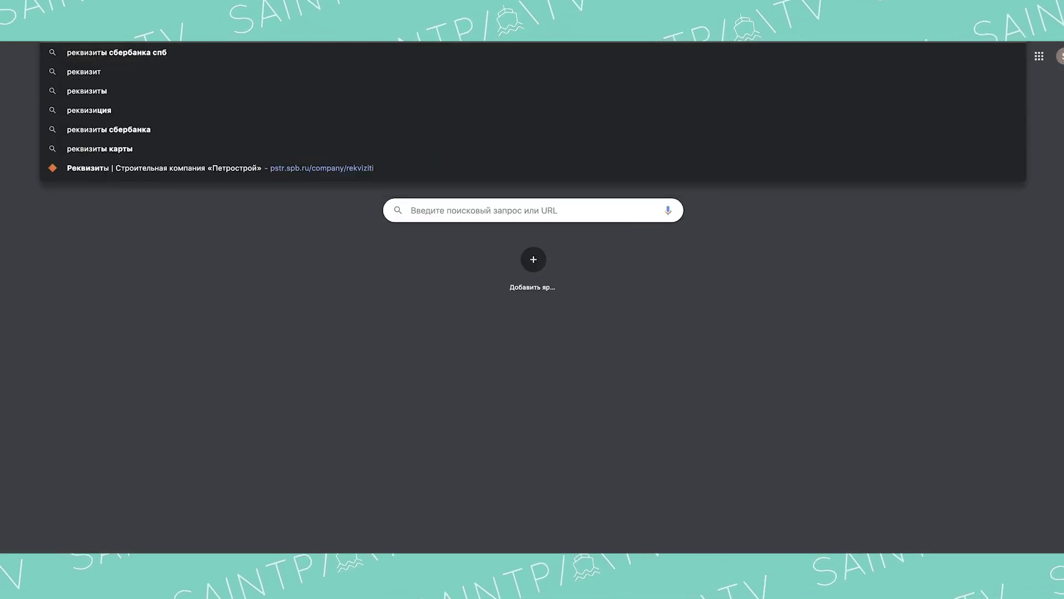
pyautogui.write(' пет')
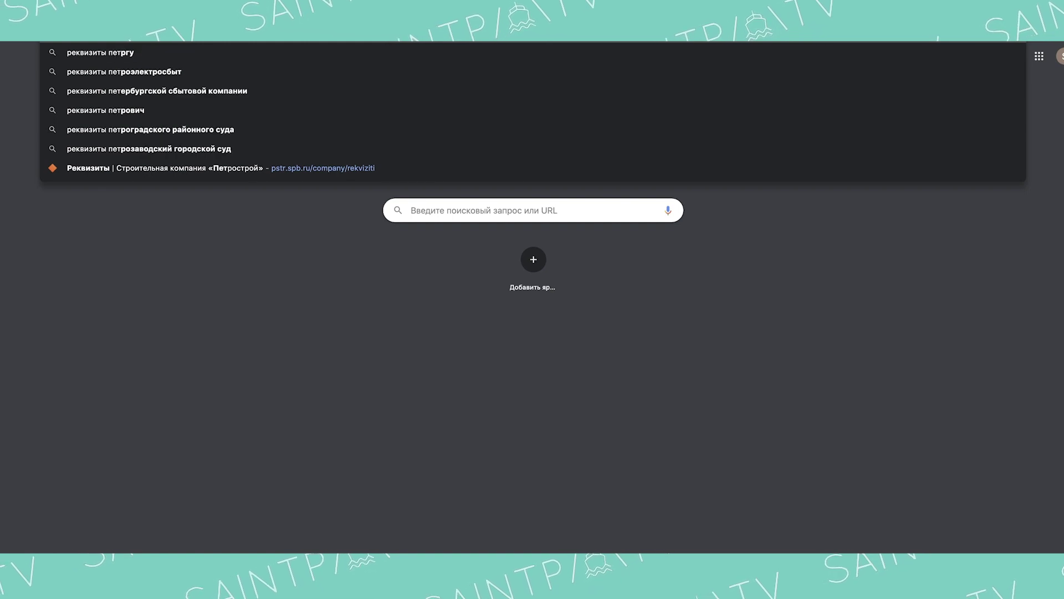
pyautogui.write('рострой')
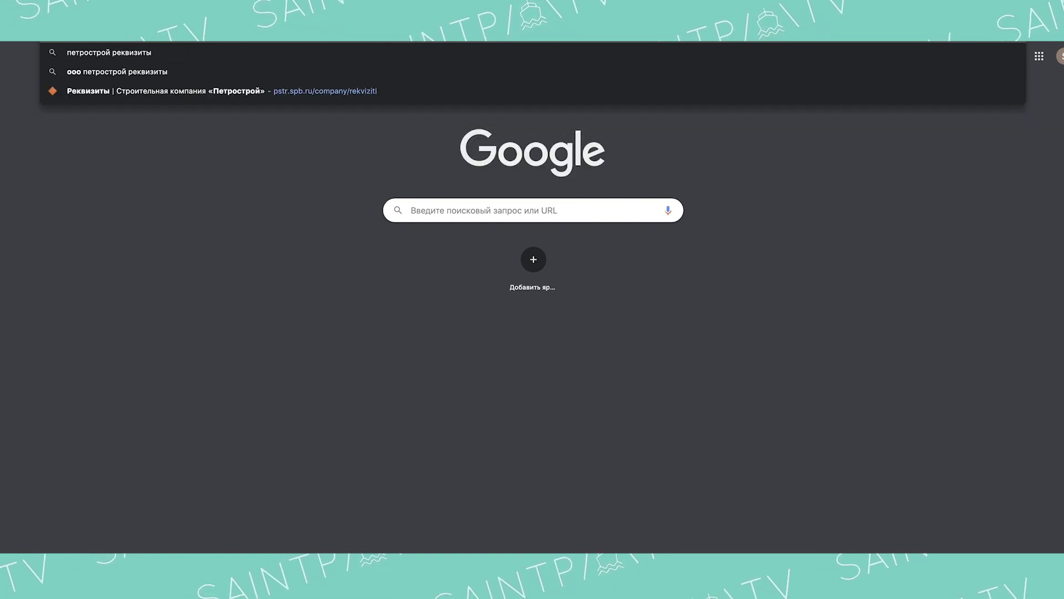
pyautogui.press('Return')
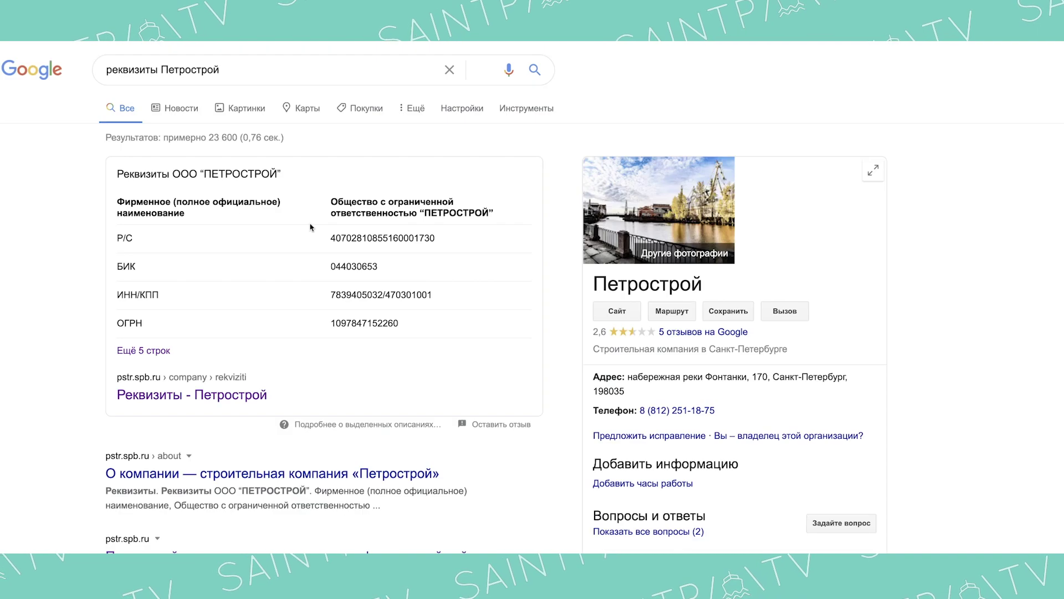
# Copy the company's full official name from the search results and enter ООО "Петрострой" as the participant's name.
pyautogui.moveTo(331, 201); pyautogui.dragTo(492, 212)
pyautogui.rightClick(486, 211)
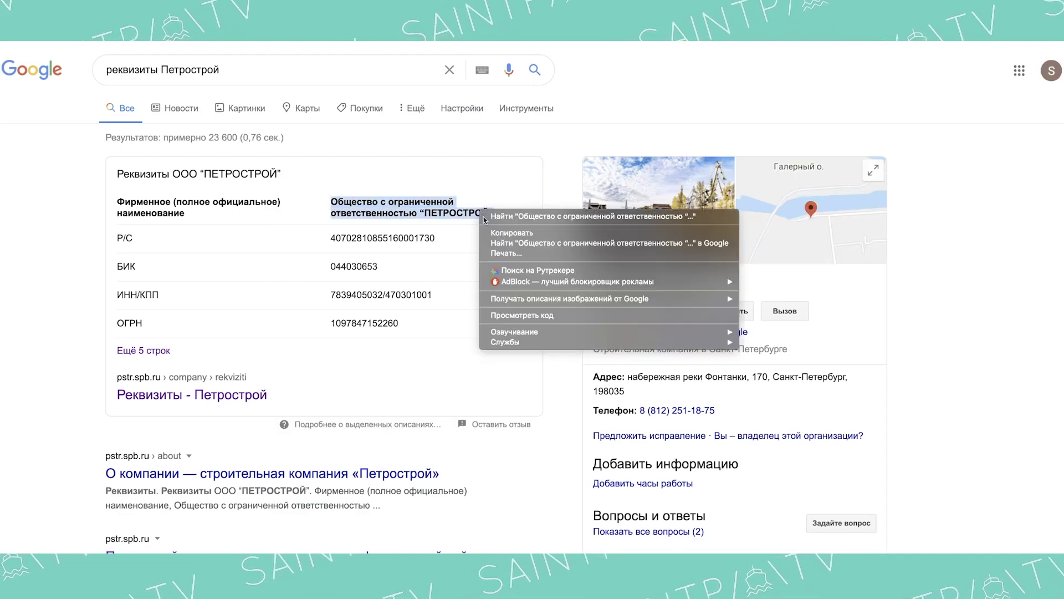
pyautogui.press('Return')
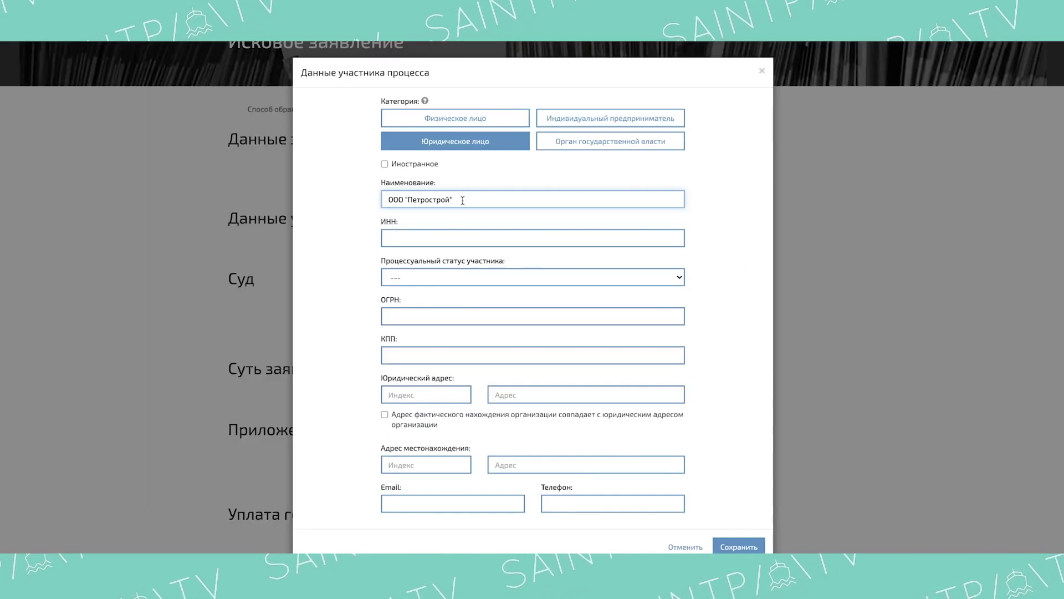
# Copy the company's settlement account number and БИК from the search results and look through the Реквизиты page on its website.
pyautogui.doubleClick(383, 238)
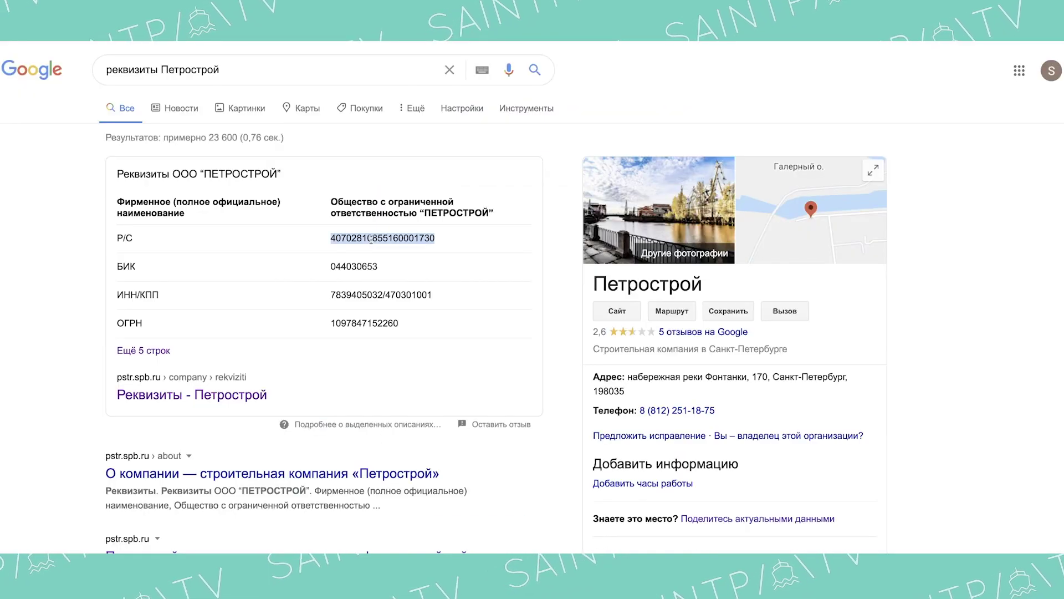
pyautogui.rightClick(368, 238)
pyautogui.click(393, 244)
pyautogui.doubleClick(354, 266)
pyautogui.rightClick(360, 267)
pyautogui.click(388, 274)
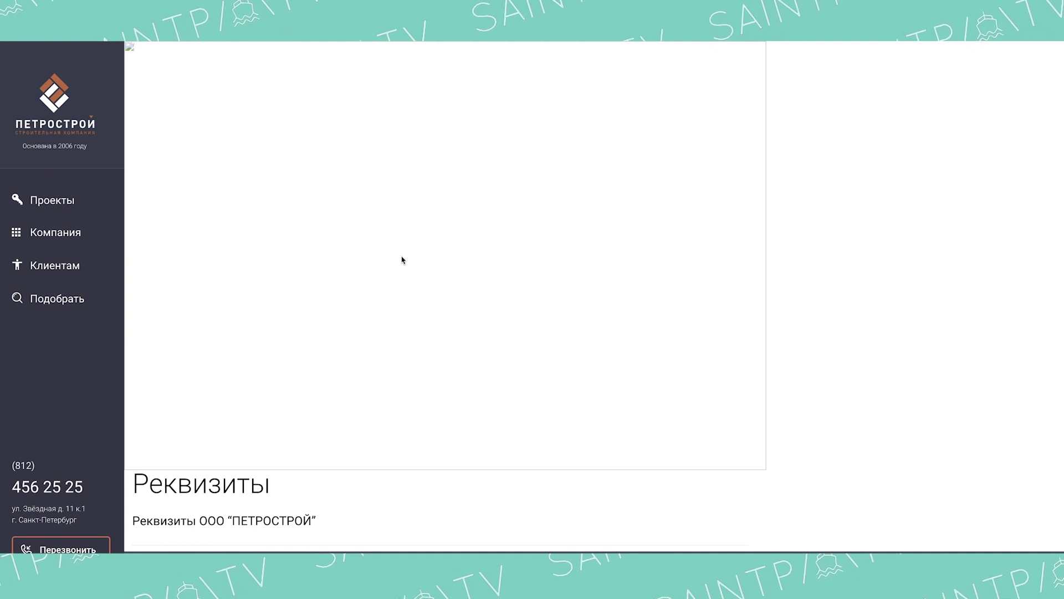
pyautogui.scroll(-5, 403, 260)
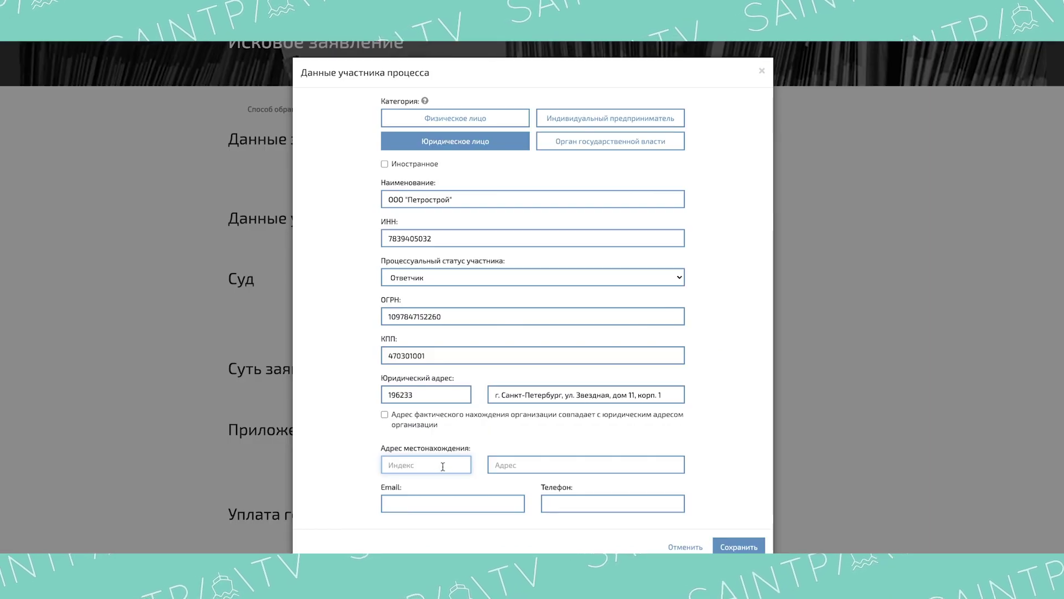
# Move the participant's postal code and street address from the legal address fields to the Адрес местонахождения fields.
pyautogui.doubleClick(447, 393)
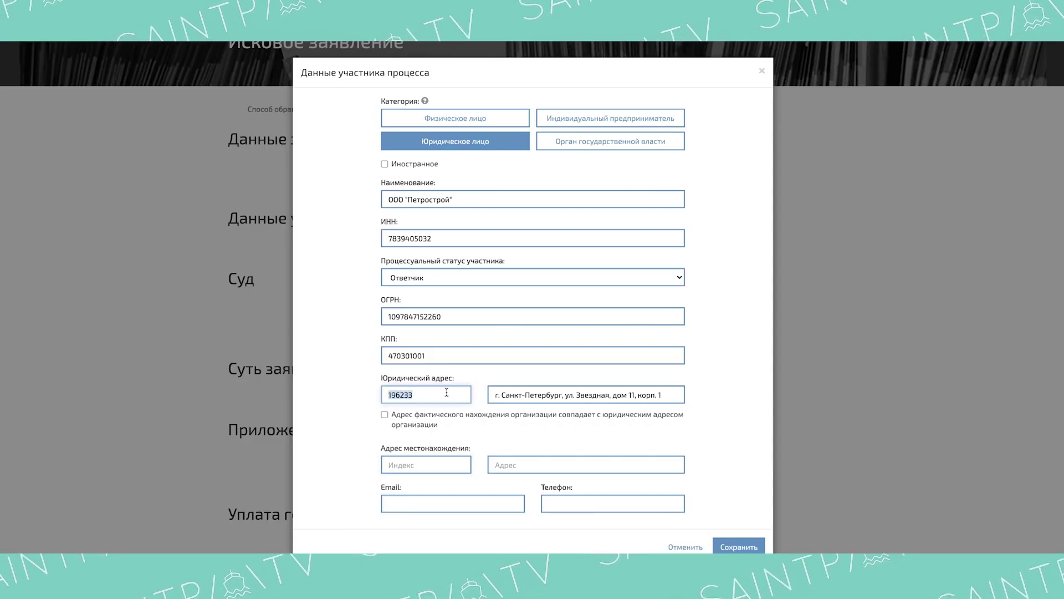
pyautogui.hotkey('ctrl', 'x')
pyautogui.press('Tab')
pyautogui.press('Tab')
pyautogui.press('Tab')
pyautogui.hotkey('ctrl', 'v')
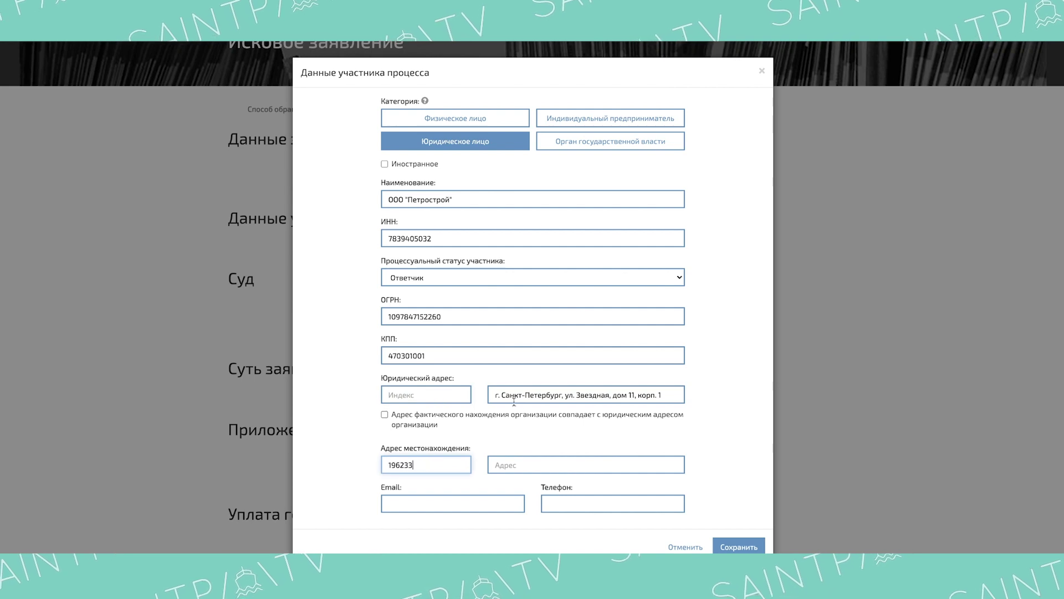
pyautogui.tripleClick(514, 400)
pyautogui.hotkey('ctrl', 'x')
pyautogui.click(513, 467)
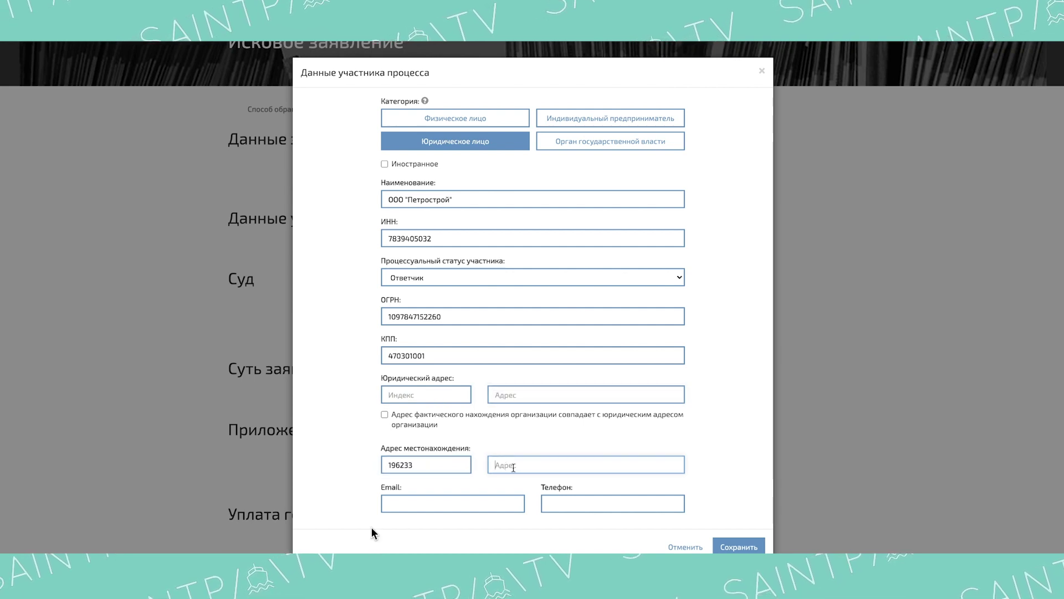
pyautogui.hotkey('ctrl', 'v')
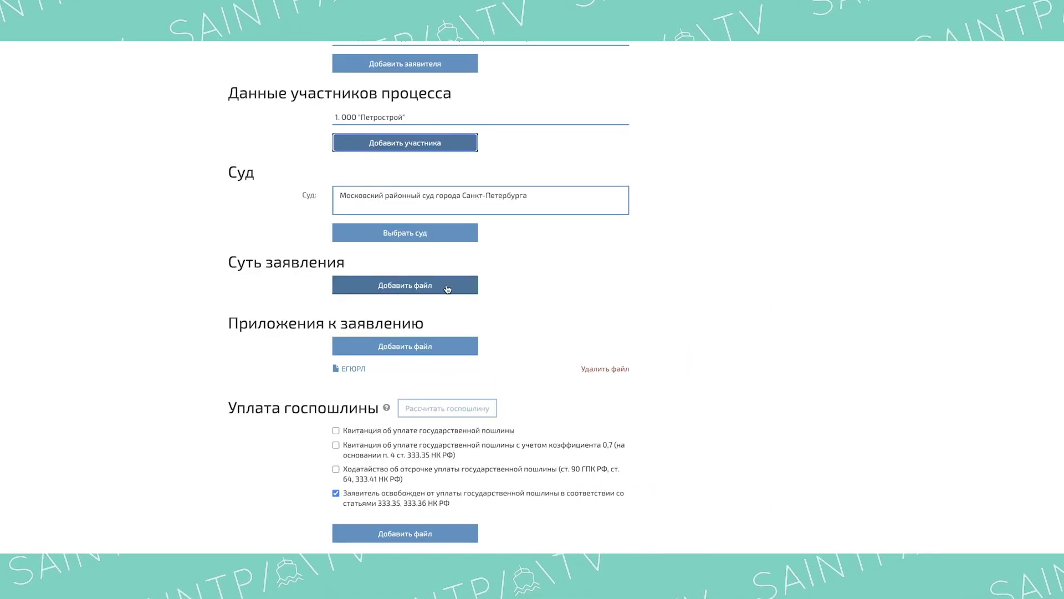
# Begin adding the Суть заявления file and download the ИСКОВОЕ ЗАЯВЛЕНИЕ document from the Google Drive folder ДОКУМЕНТЫ В СУД.
pyautogui.click(448, 286)
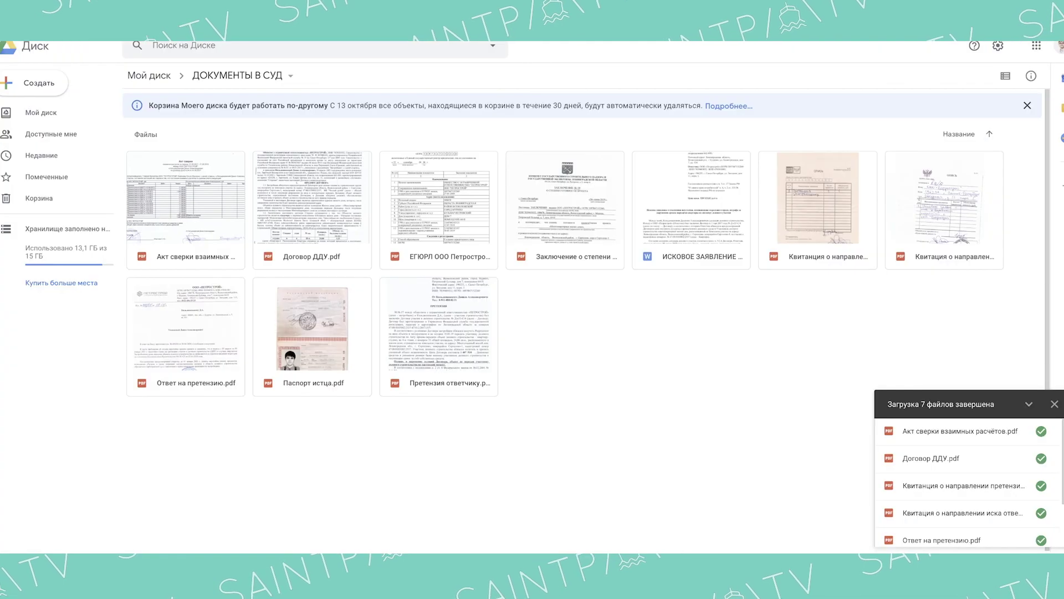
pyautogui.rightClick(696, 255)
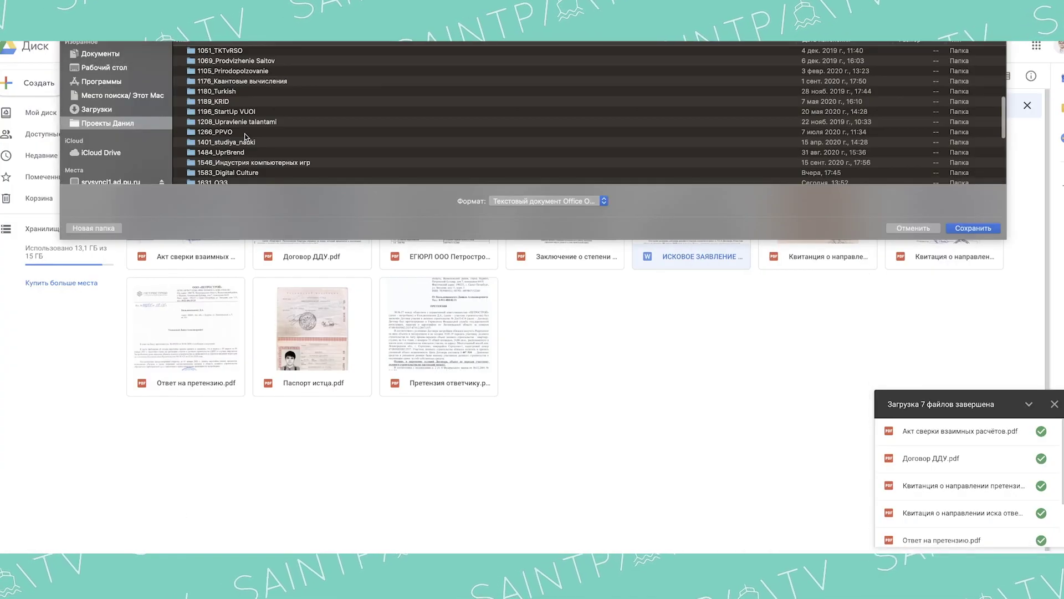
pyautogui.scroll(-3, 245, 134)
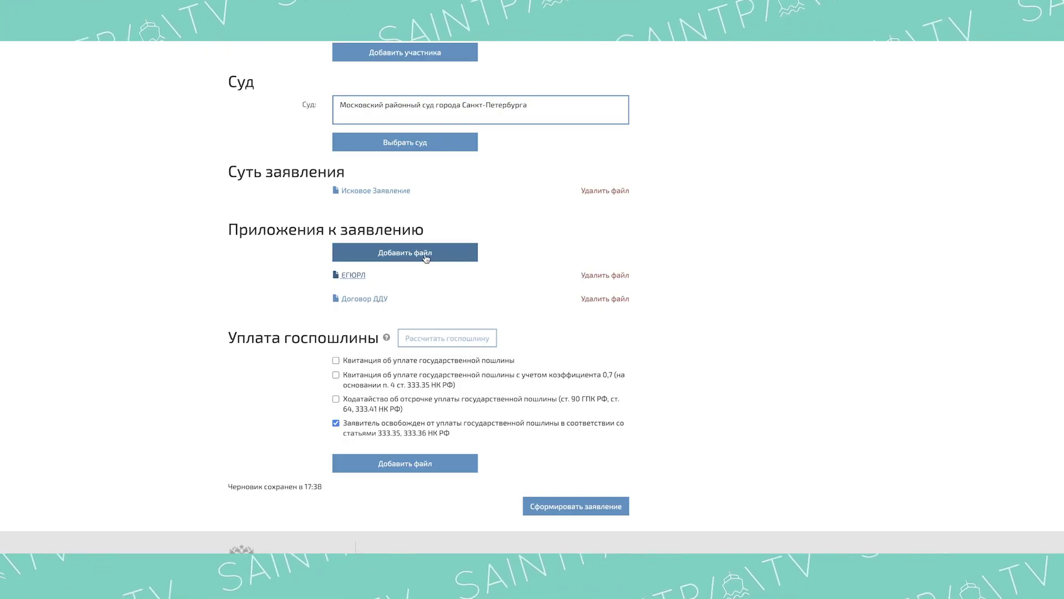
# Start a claim attachment described as "Претензия ответчику" and open Претензия ответчику.pdf to check its number of pages.
pyautogui.click(425, 256)
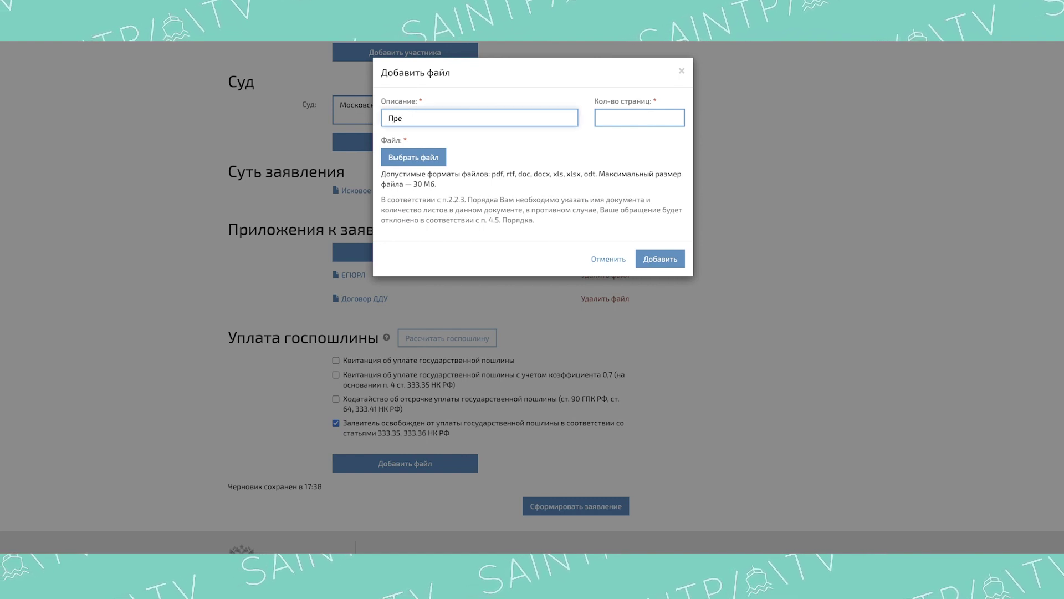
pyautogui.write('Претензия ответчику')
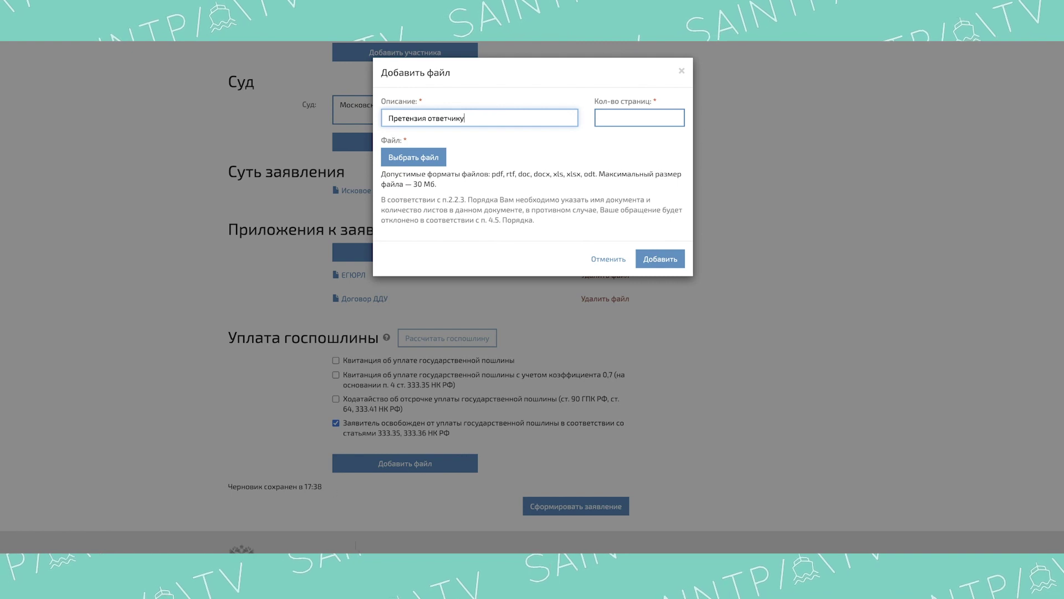
pyautogui.click(240, 550)
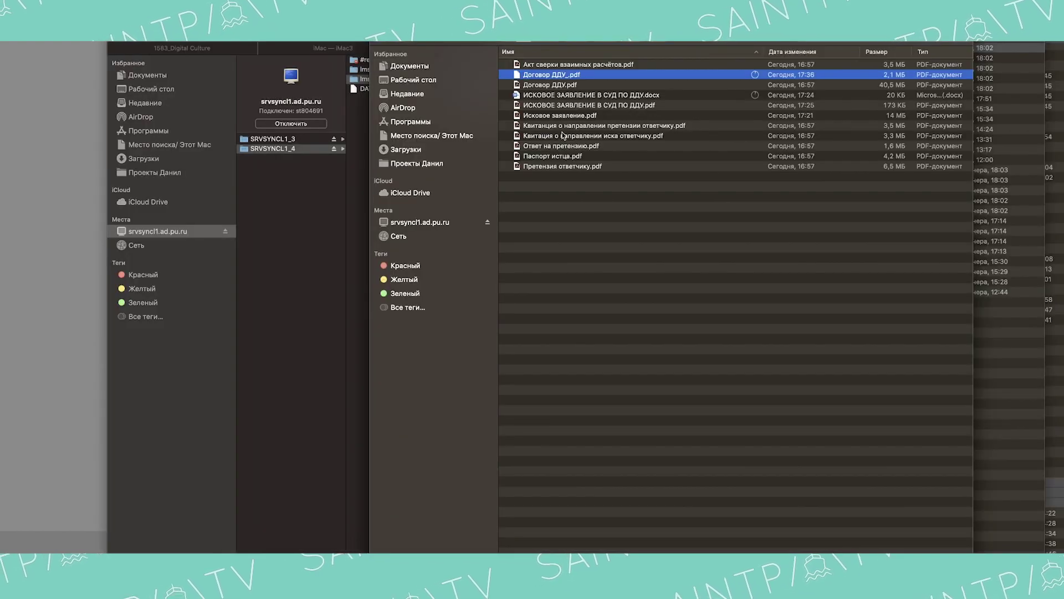
pyautogui.click(563, 167)
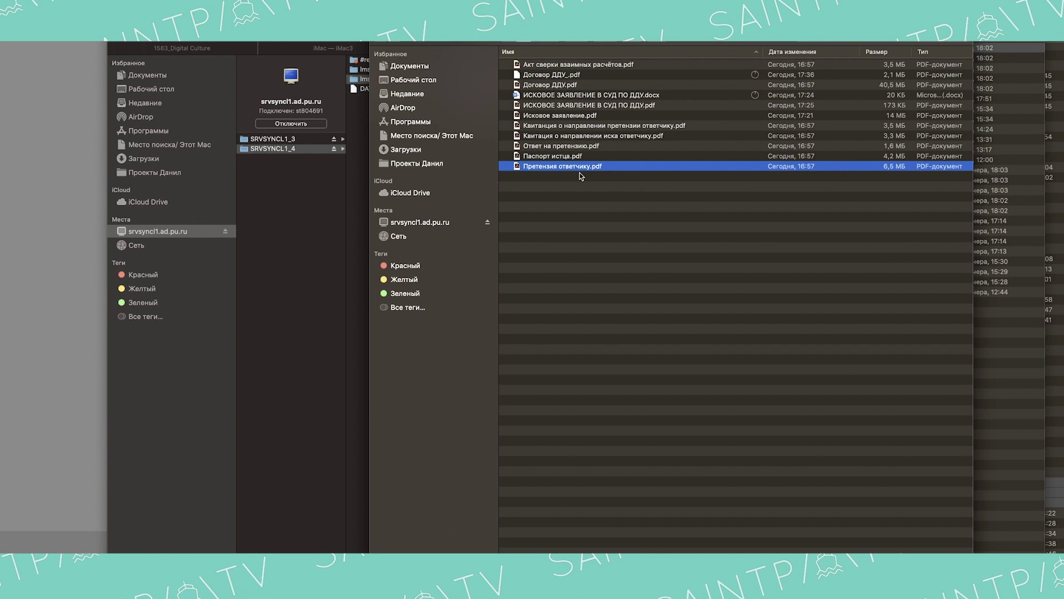
pyautogui.doubleClick(572, 171)
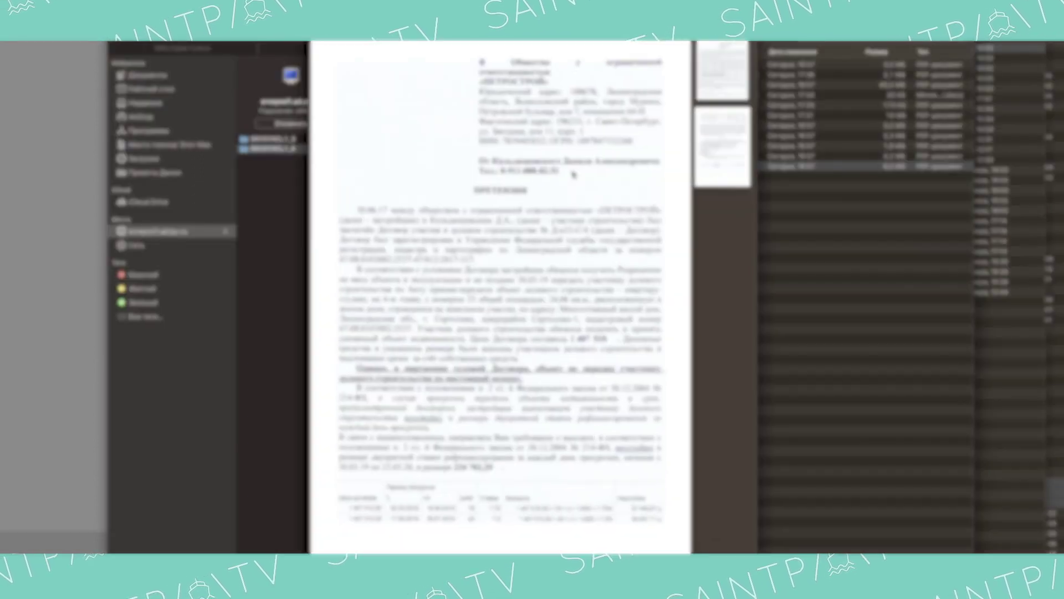
pyautogui.press('super+w')
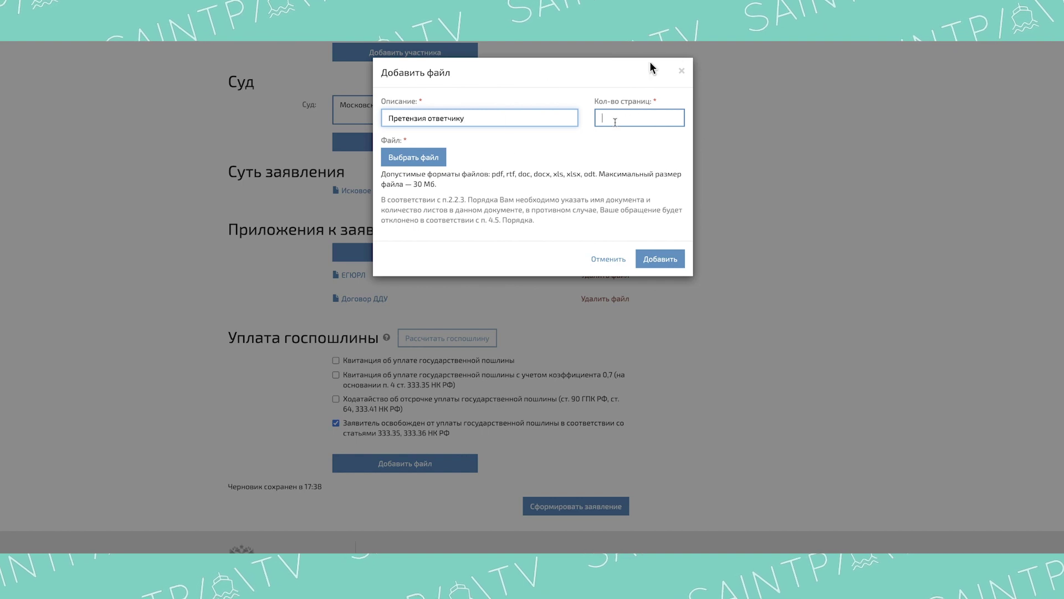
# Set the attachment's page count to 2, choose the file Претензия ответчику.pdf and add it to the claim's attachments.
pyautogui.click(427, 160)
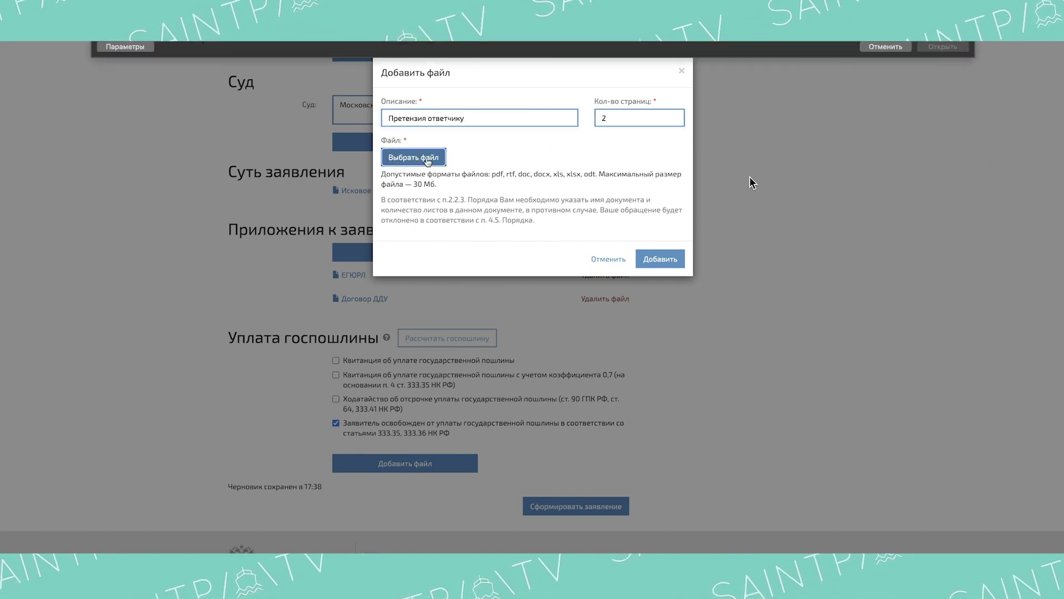
pyautogui.click(249, 145)
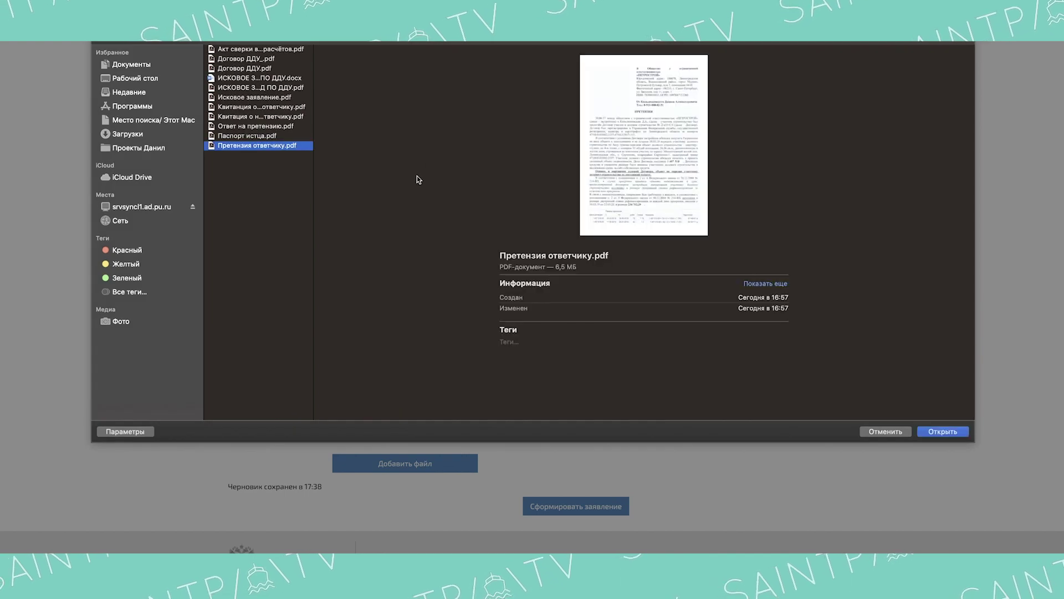
pyautogui.click(943, 432)
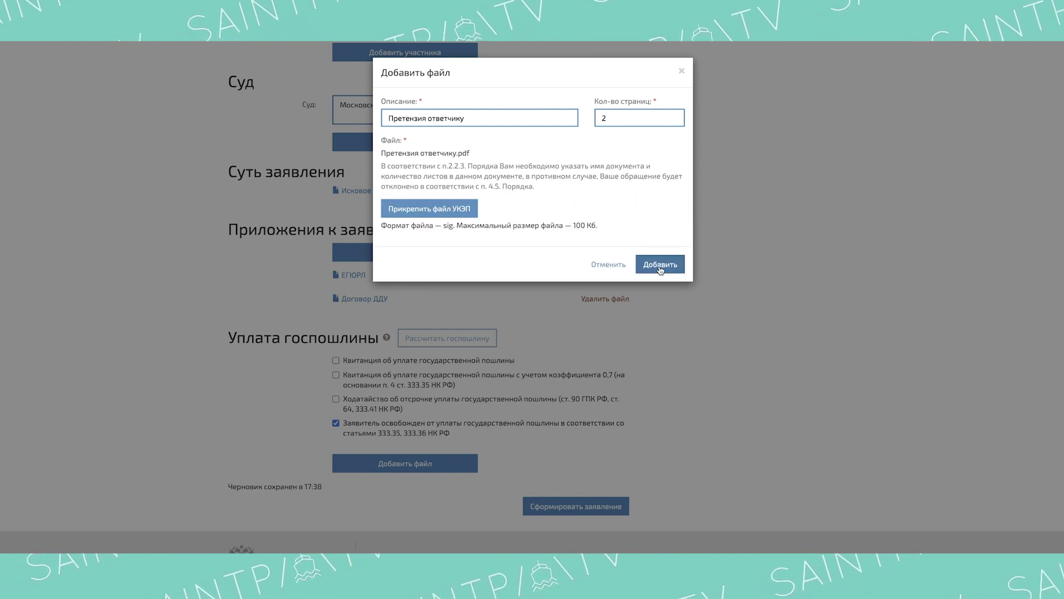
pyautogui.click(660, 265)
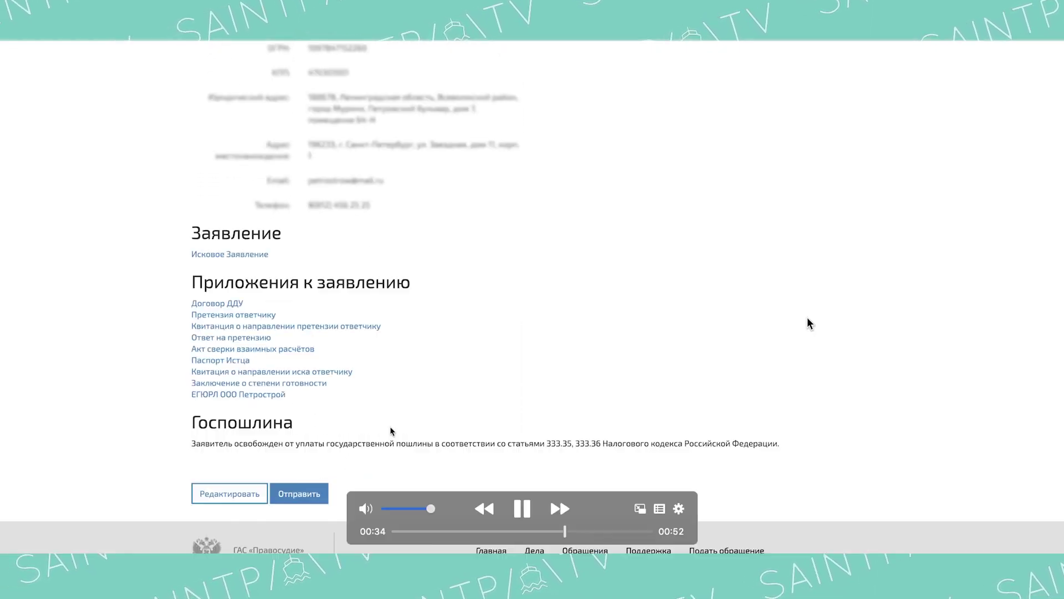
pyautogui.click(599, 532)
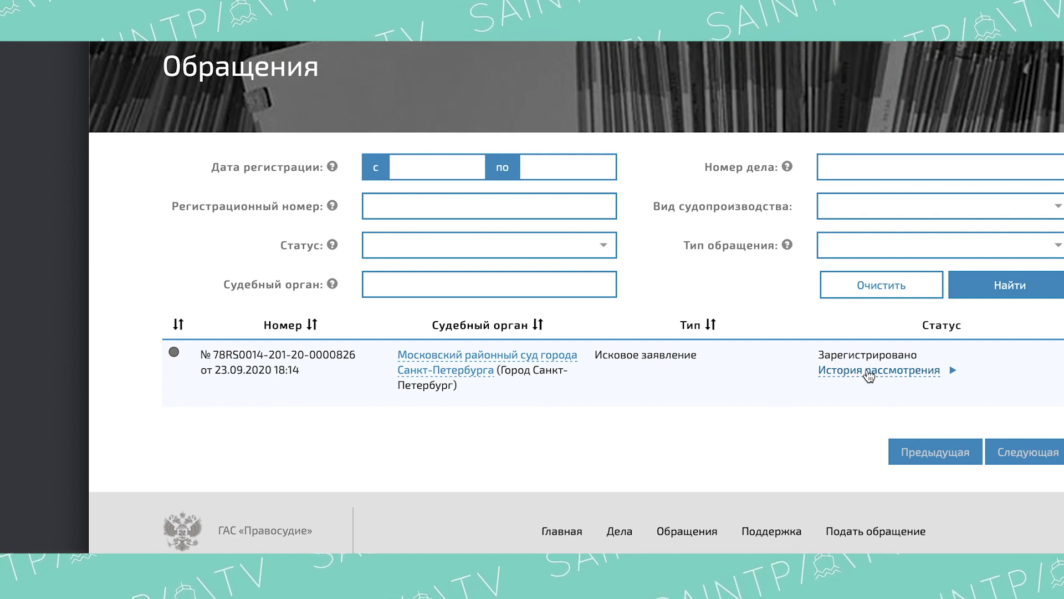
# Expand the История рассмотрения of the submitted Исковое заявление and open the electronic signature verification protocol for «Исковое Заявление на 4 листах».
pyautogui.click(894, 375)
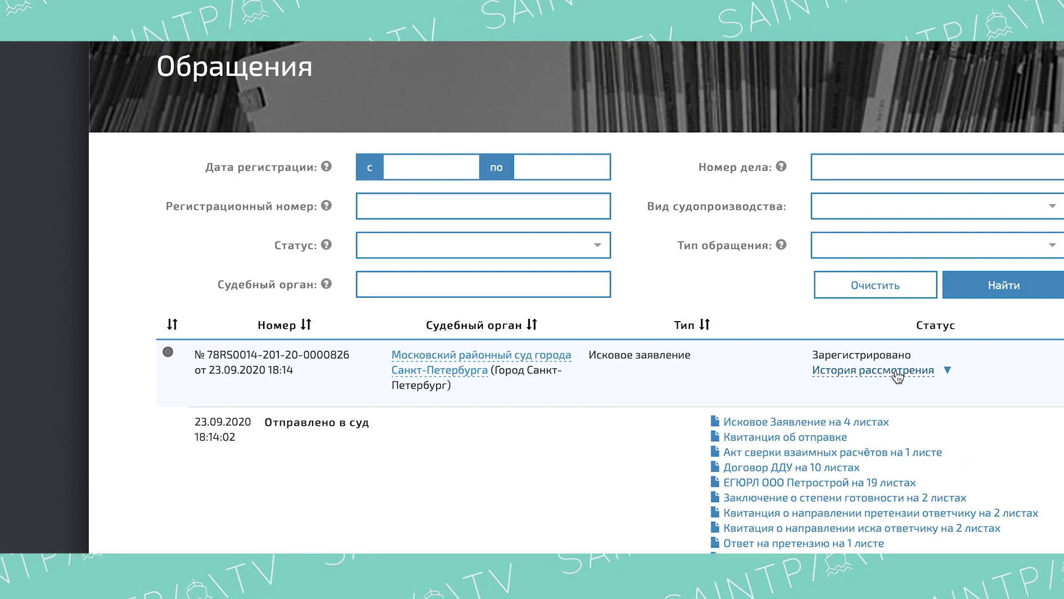
pyautogui.scroll(-5, 1022, 346)
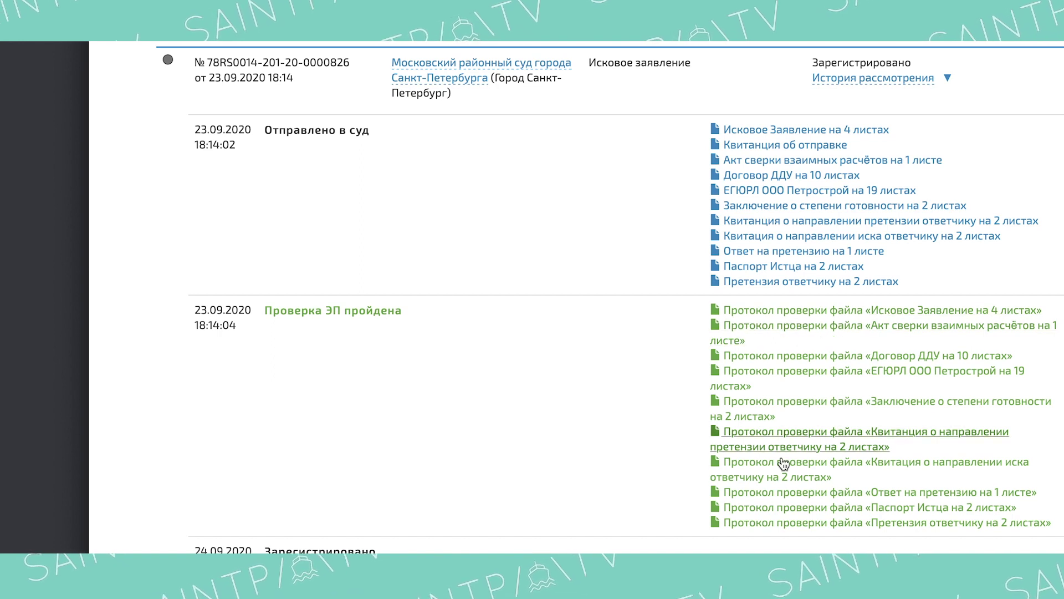
pyautogui.click(804, 312)
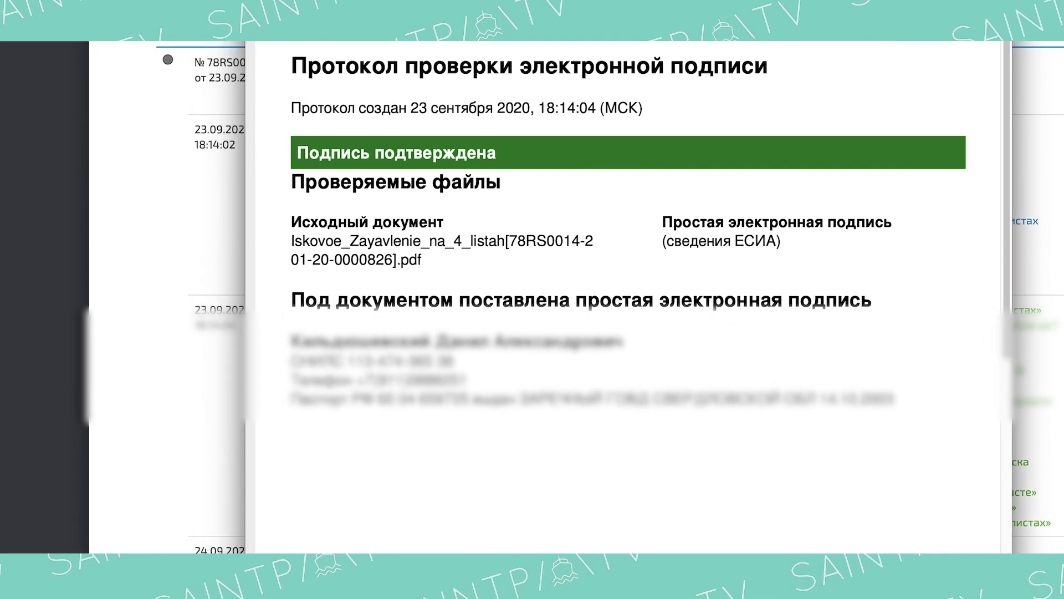
pyautogui.moveTo(295, 68); pyautogui.dragTo(780, 85)
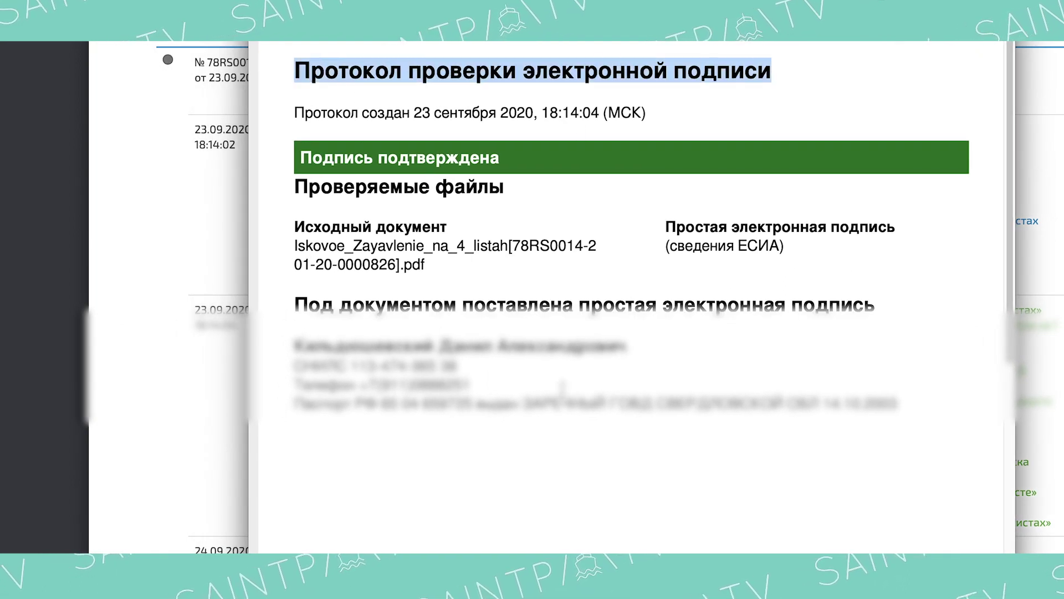
# Review the claim's processing history, from the Отправлено в суд and Проверка ЭП пройдена entries to Зарегистрировано.
pyautogui.scroll(-5, 551, 298)
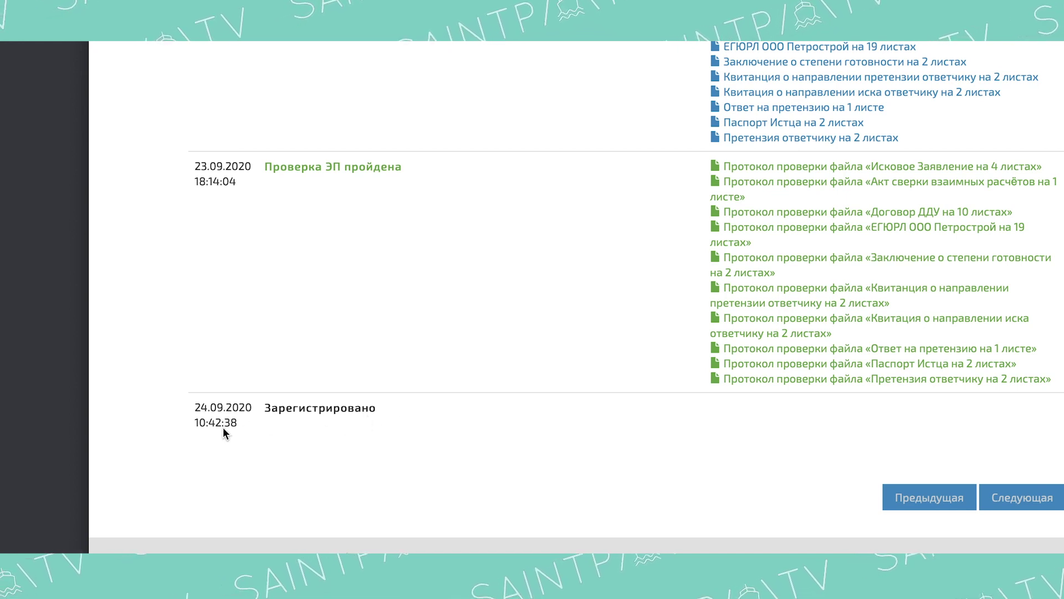
pyautogui.scroll(6, 603, 345)
pyautogui.scroll(-5, 425, 307)
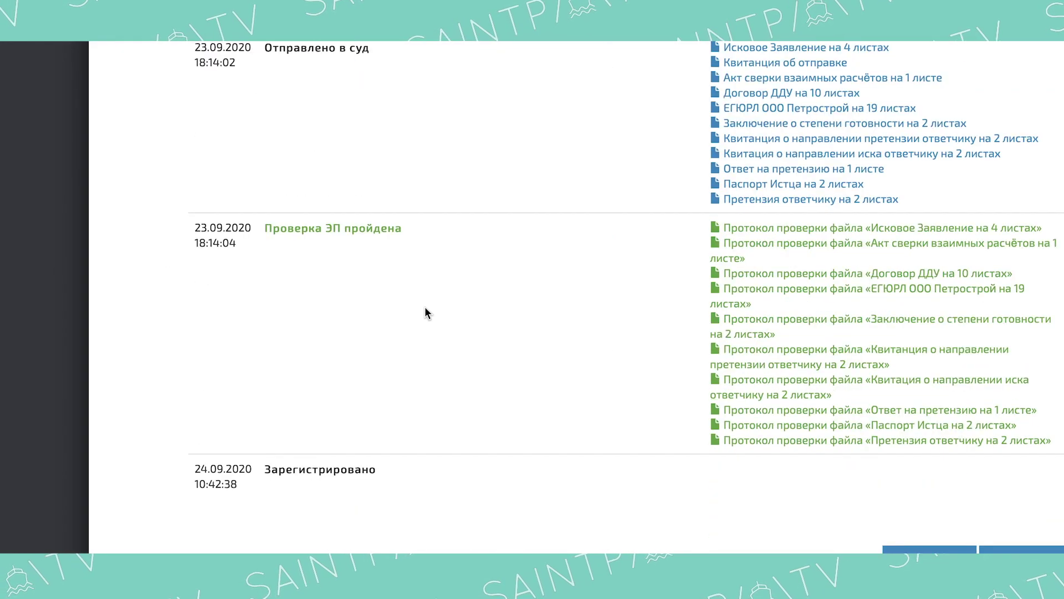
pyautogui.scroll(-1, 514, 354)
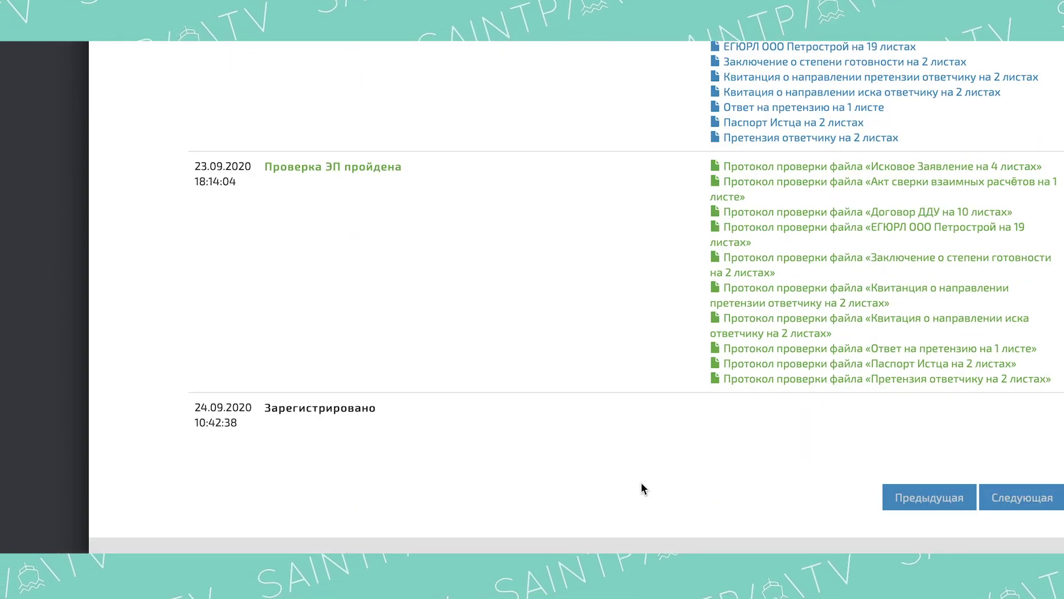